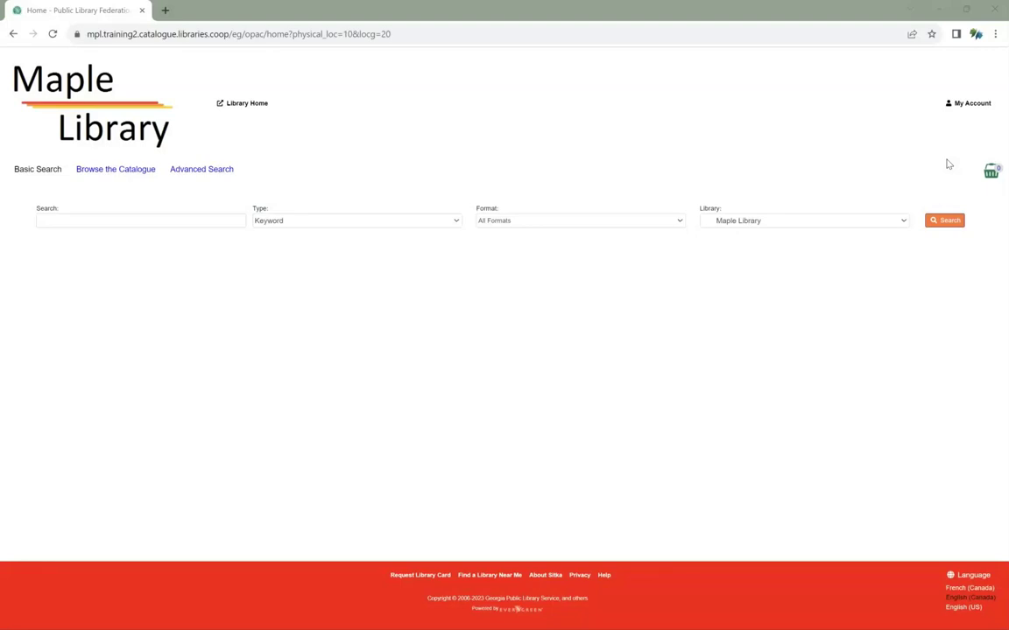
# - Log in to the public catalogue with the patron's username and account password
pyautogui.click(962, 110)
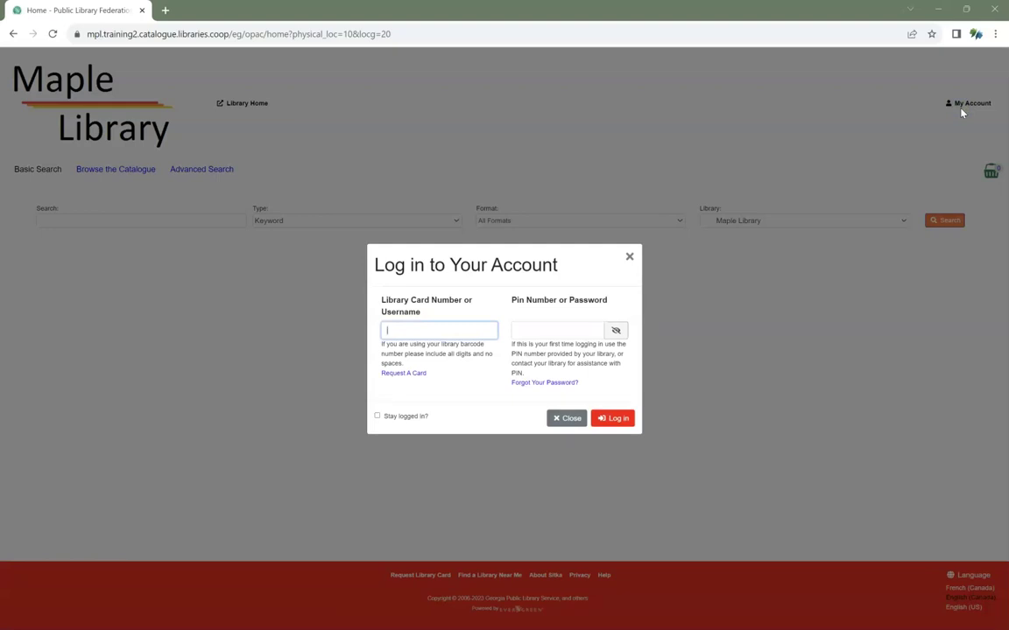
pyautogui.click(468, 333)
pyautogui.write('nikkyg')
pyautogui.press('Tab')
pyautogui.write('***********')
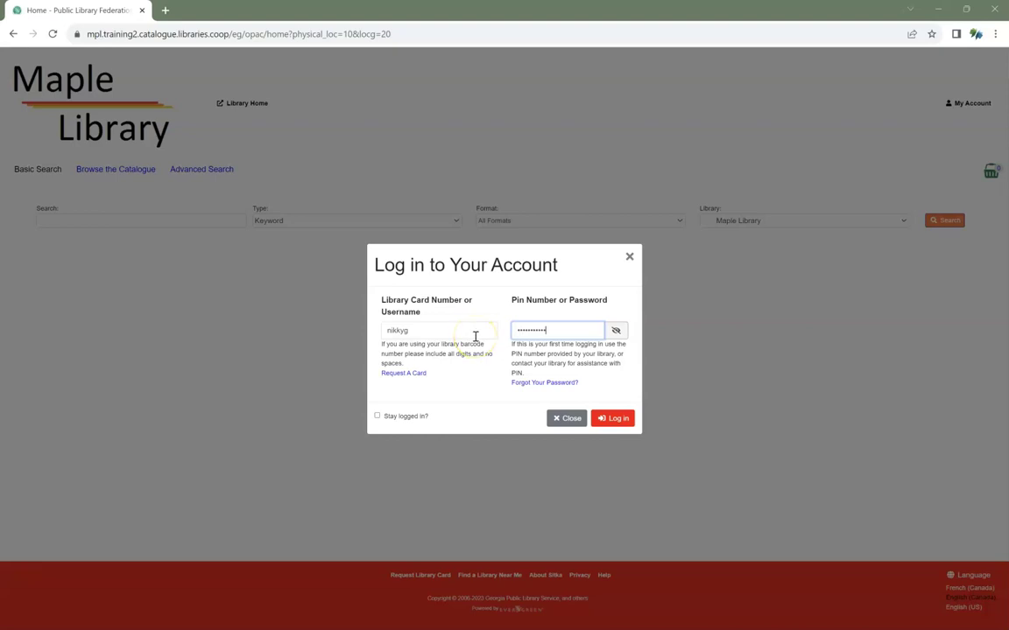
pyautogui.click(602, 418)
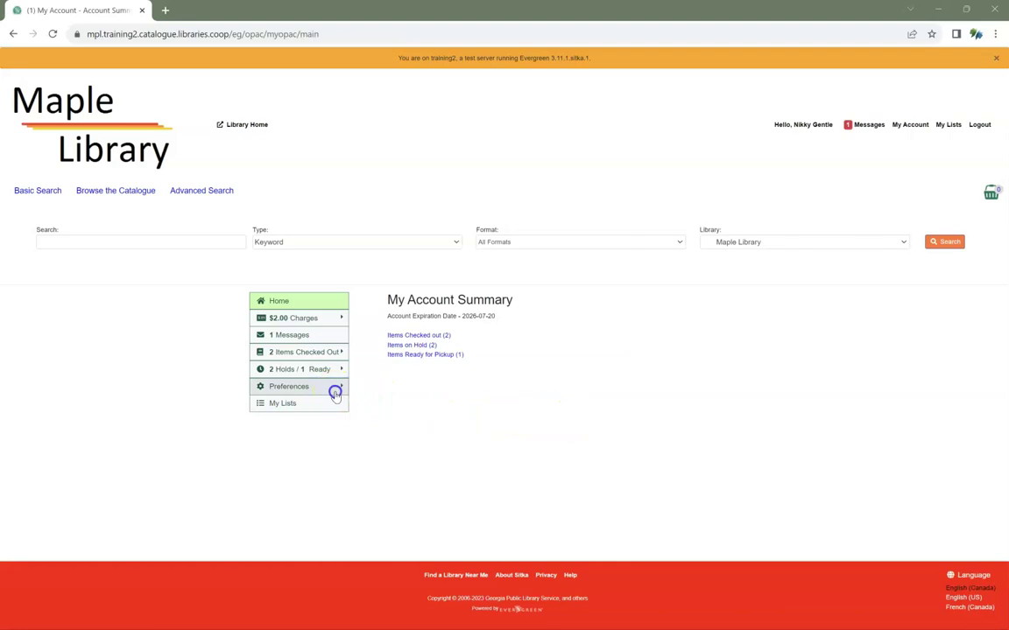
# - Open the password change form from the account's Preferences page
pyautogui.moveTo(336, 392)
pyautogui.click(408, 400)
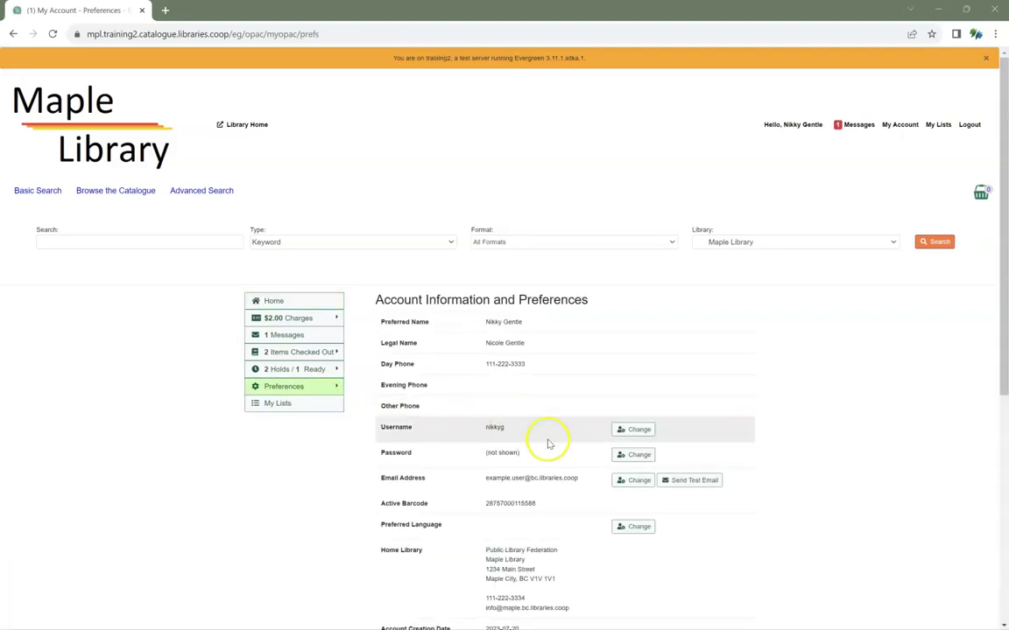
pyautogui.click(635, 457)
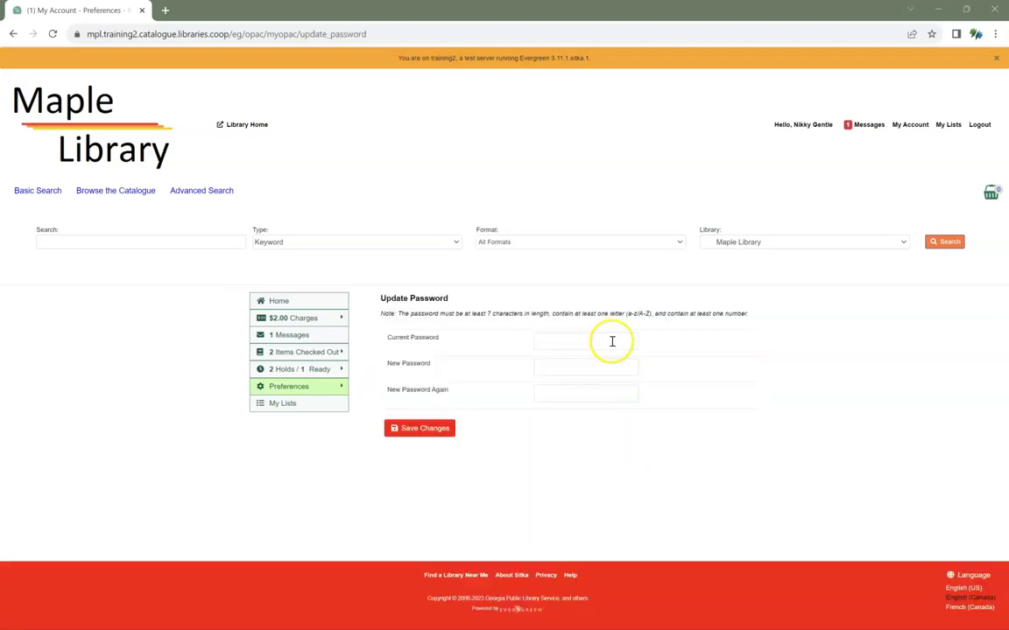
# - Enter the current password and the new password twice, then save the change
pyautogui.click(611, 344)
pyautogui.write('***********')
pyautogui.click(608, 363)
pyautogui.write('*')
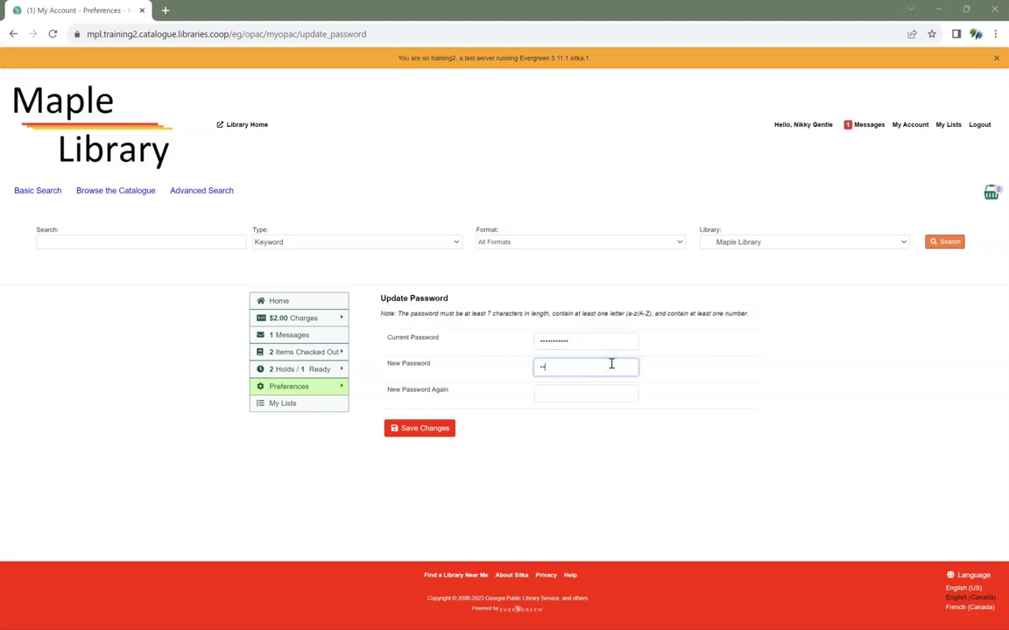
pyautogui.write('***********')
pyautogui.press('Tab')
pyautogui.write('************')
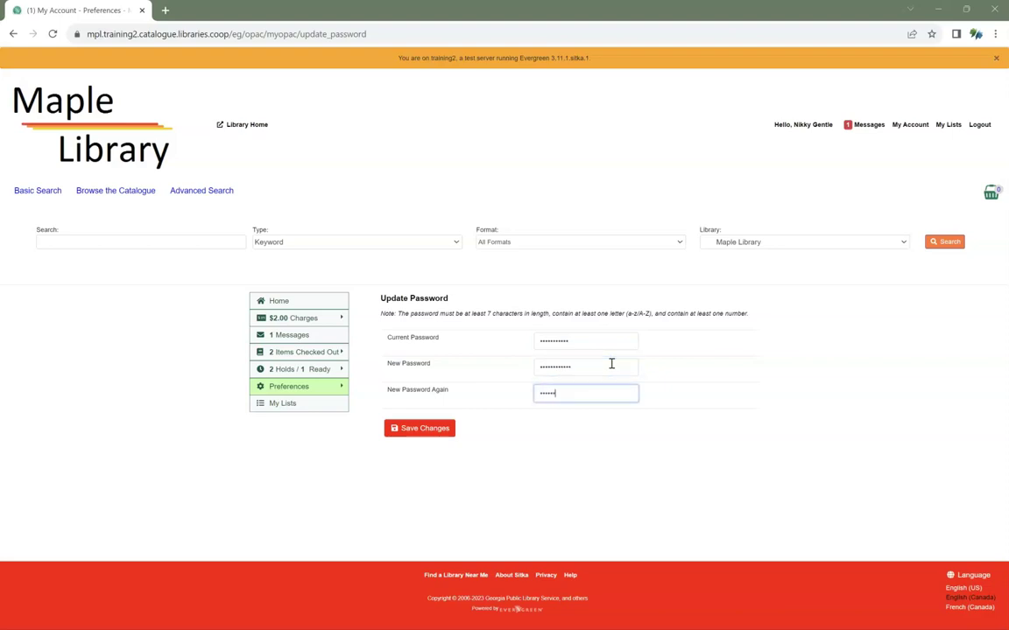
pyautogui.click(431, 428)
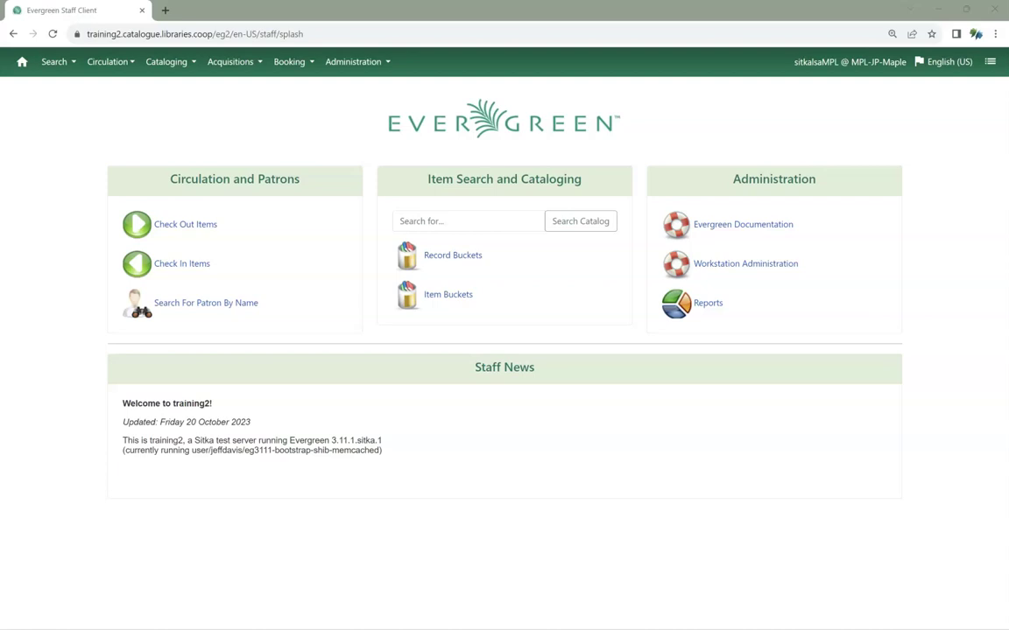
# - Look up the patron by card barcode in Circulation > Check Out and open the Edit tab
pyautogui.click(108, 61)
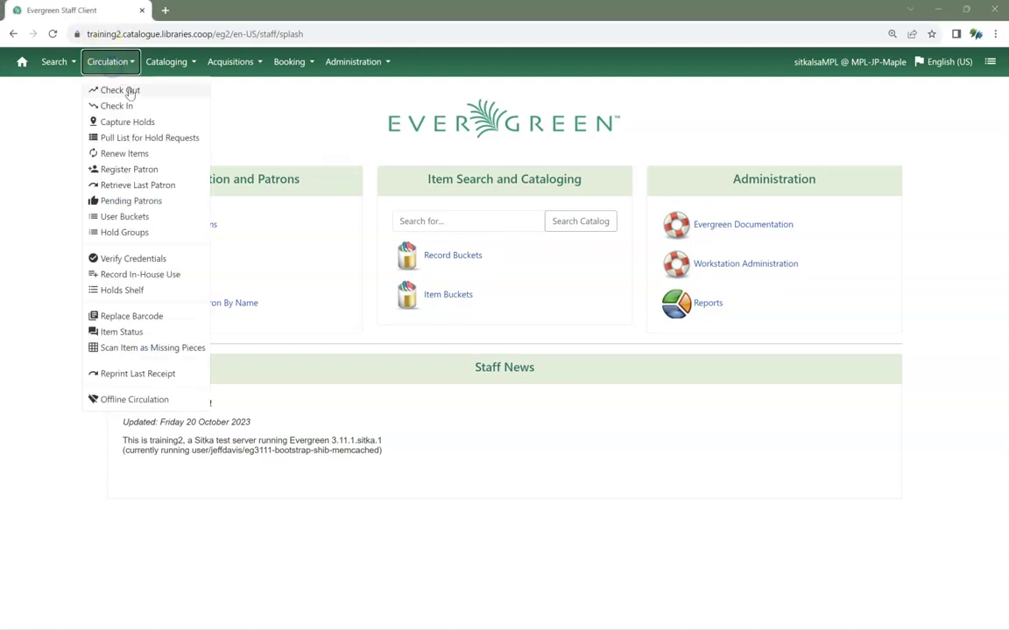
pyautogui.click(128, 89)
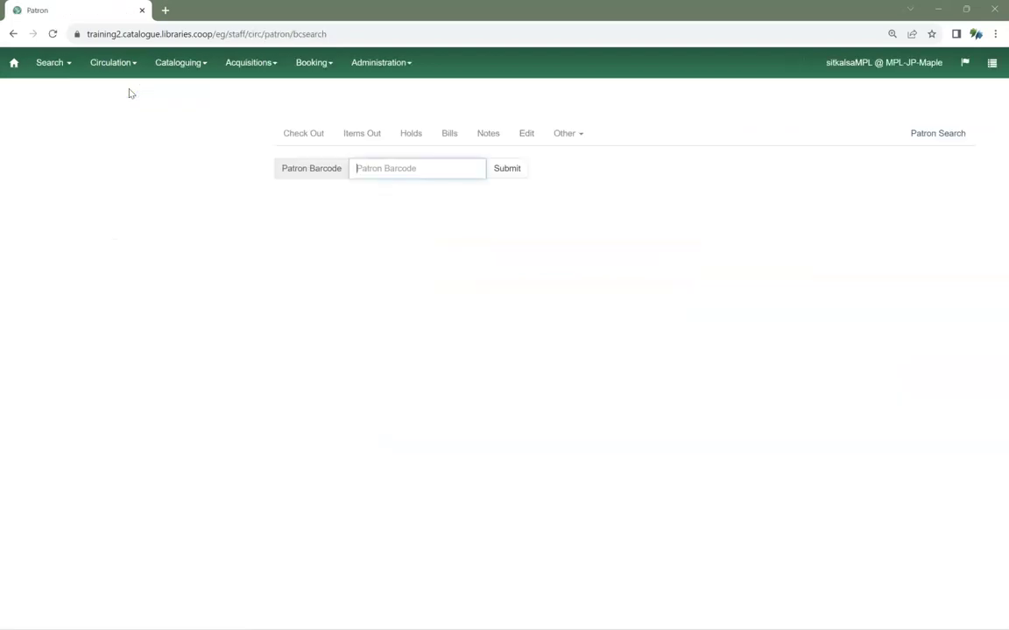
pyautogui.press('Return')
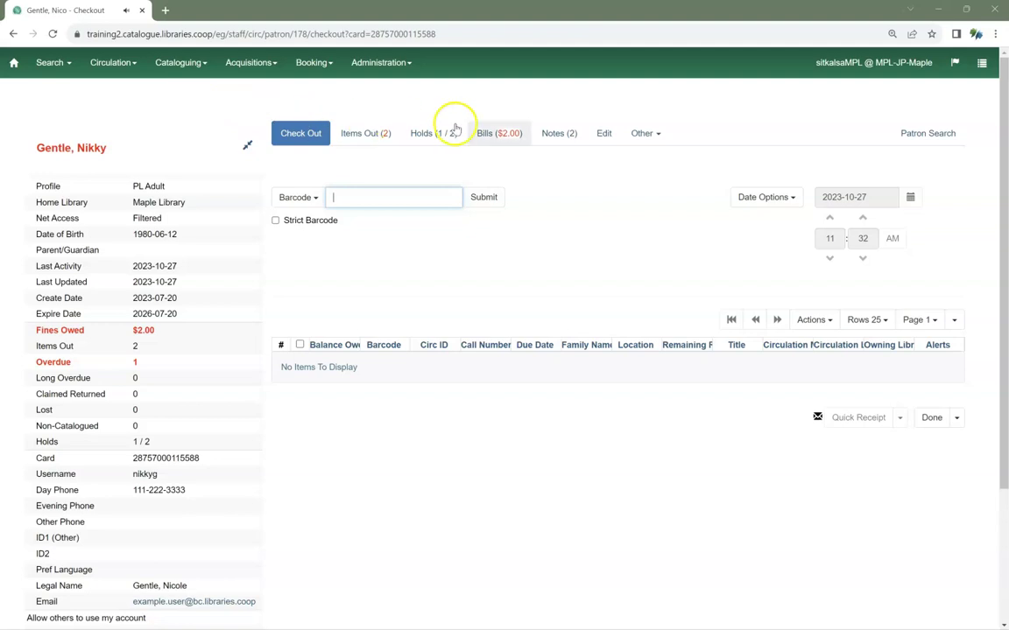
pyautogui.click(604, 134)
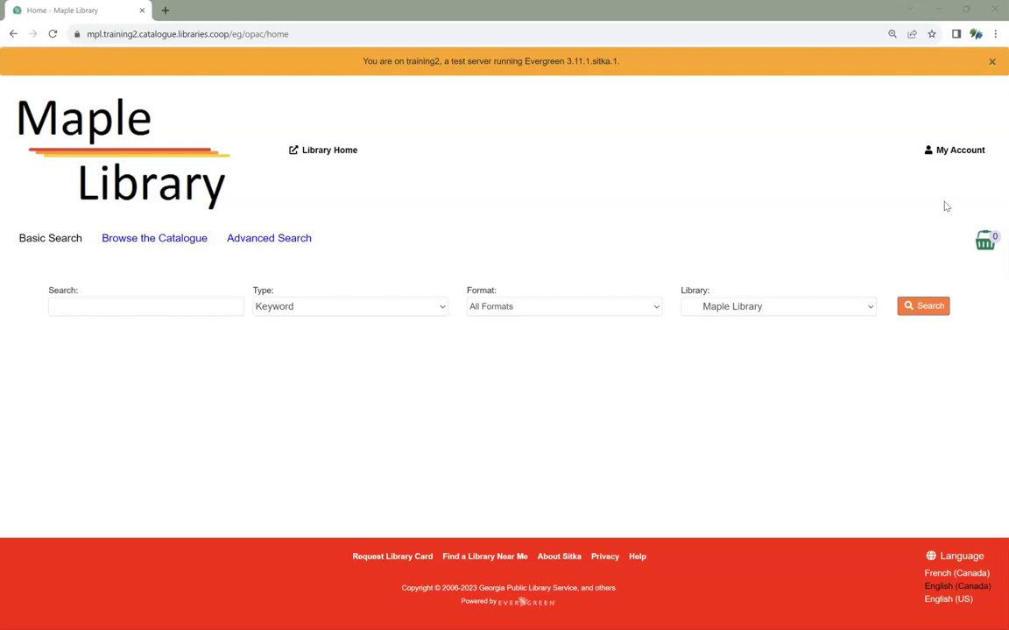
# - Request a password reset by pasting the patron's card barcode on the Forgot Your Password page
pyautogui.click(964, 154)
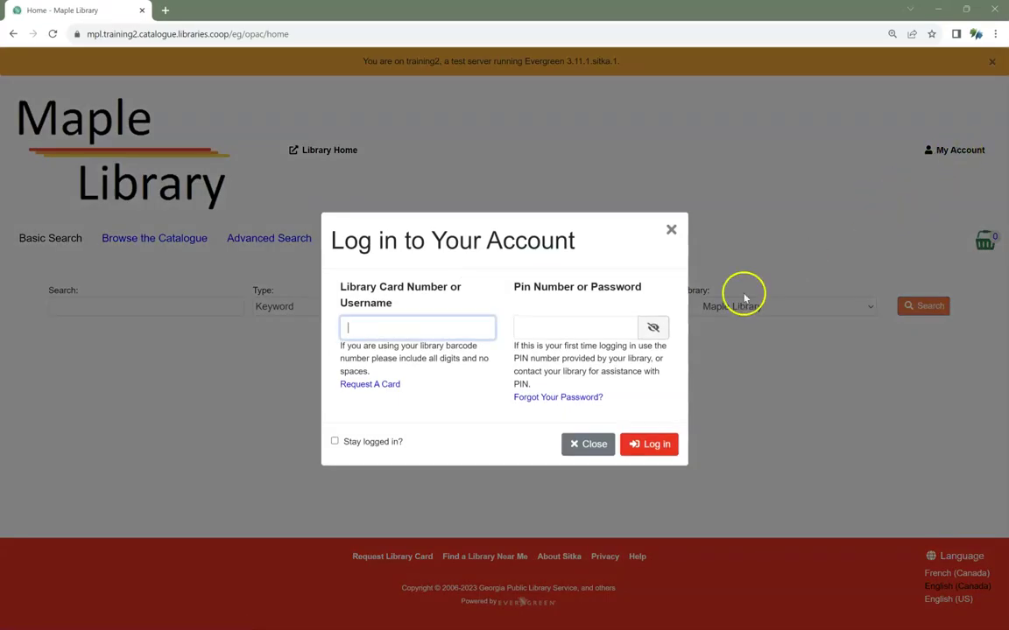
pyautogui.click(565, 397)
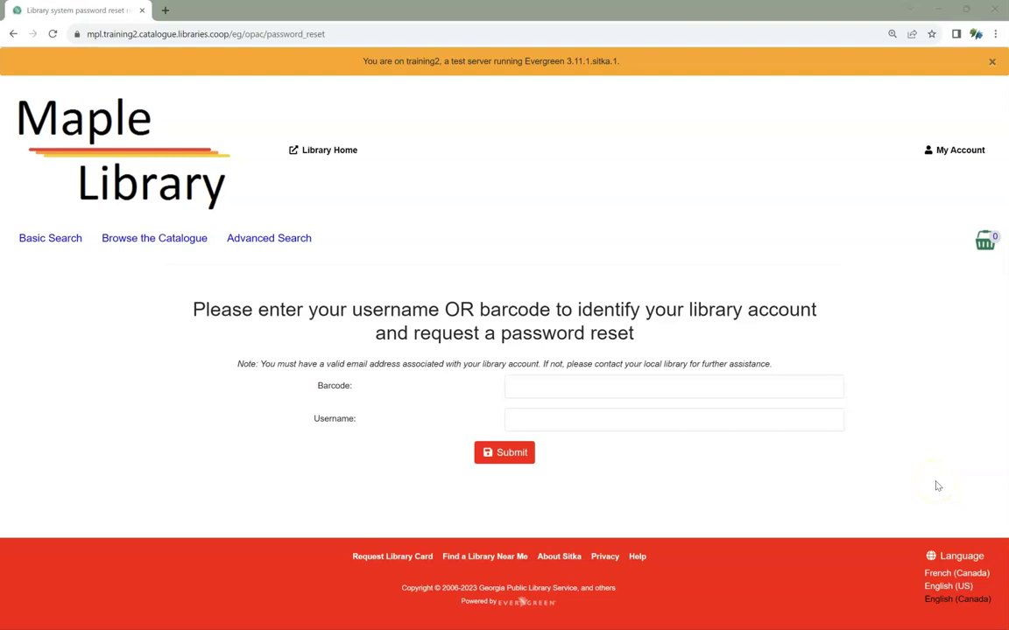
pyautogui.click(740, 385)
pyautogui.hotkey('ctrl', 'v')
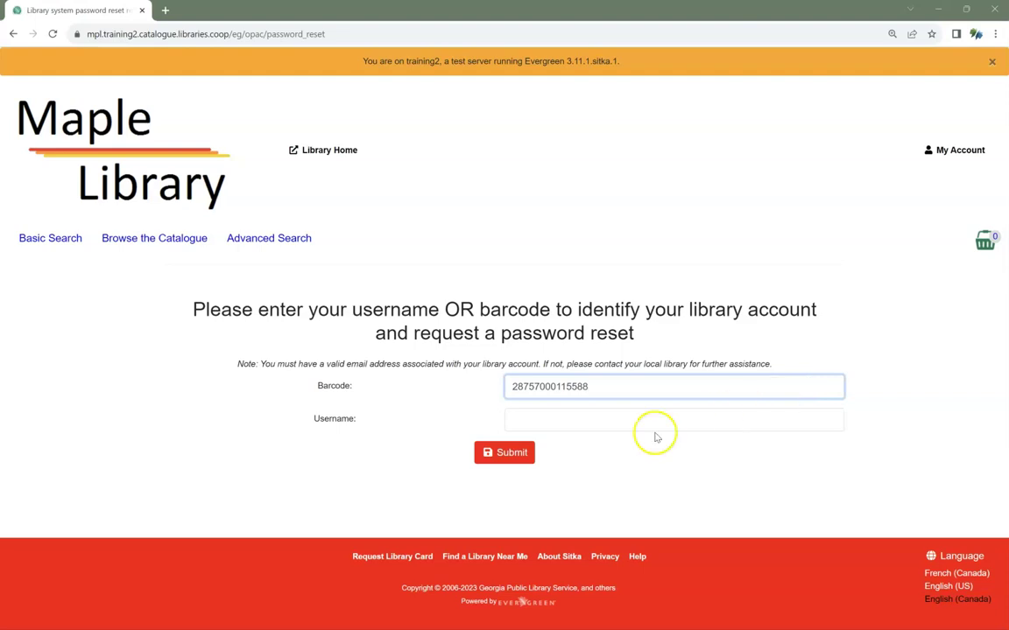
pyautogui.click(514, 453)
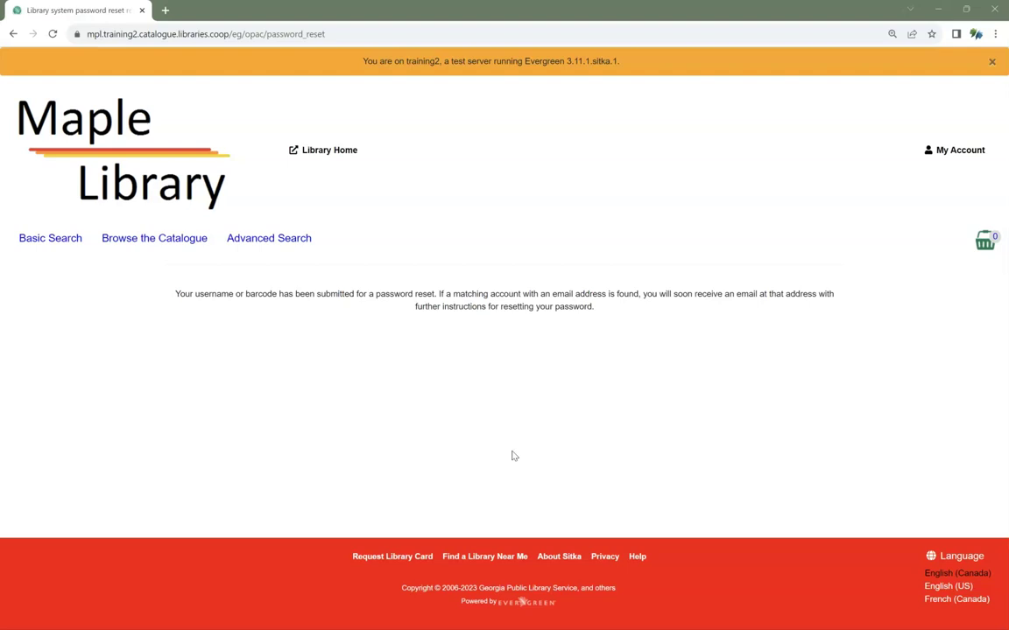
# - Enter the new password in both fields of the reset form and submit it
pyautogui.click(696, 452)
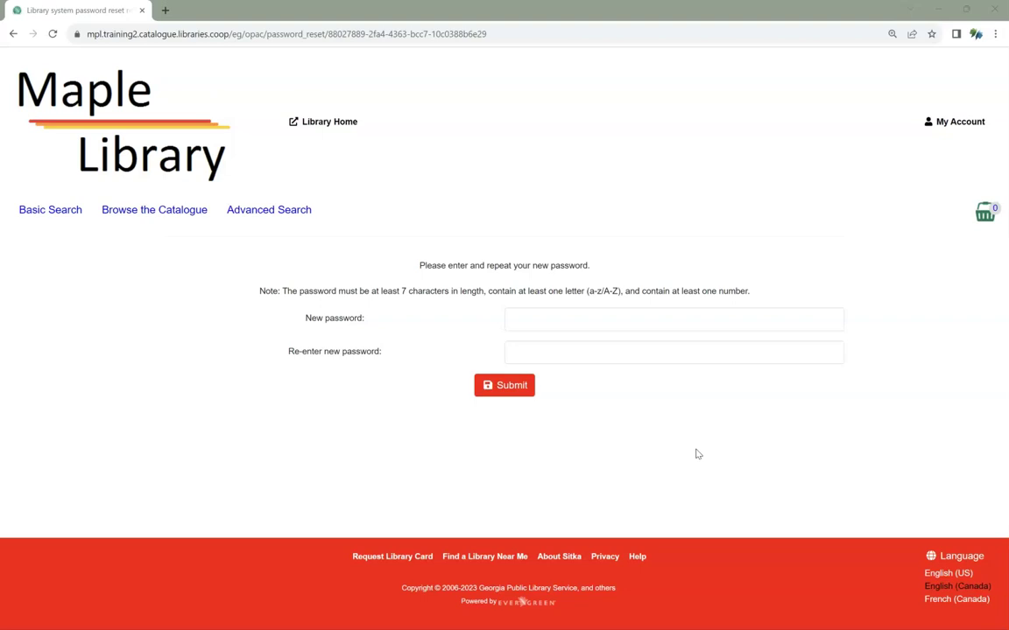
pyautogui.click(658, 320)
pyautogui.write('p')
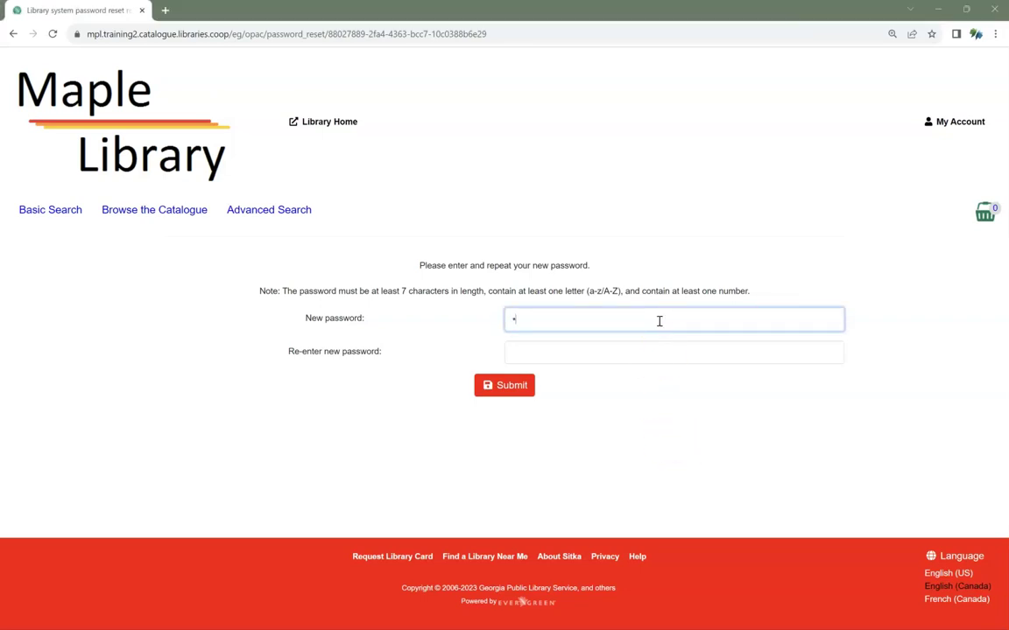
pyautogui.write('assword1234')
pyautogui.press('Tab')
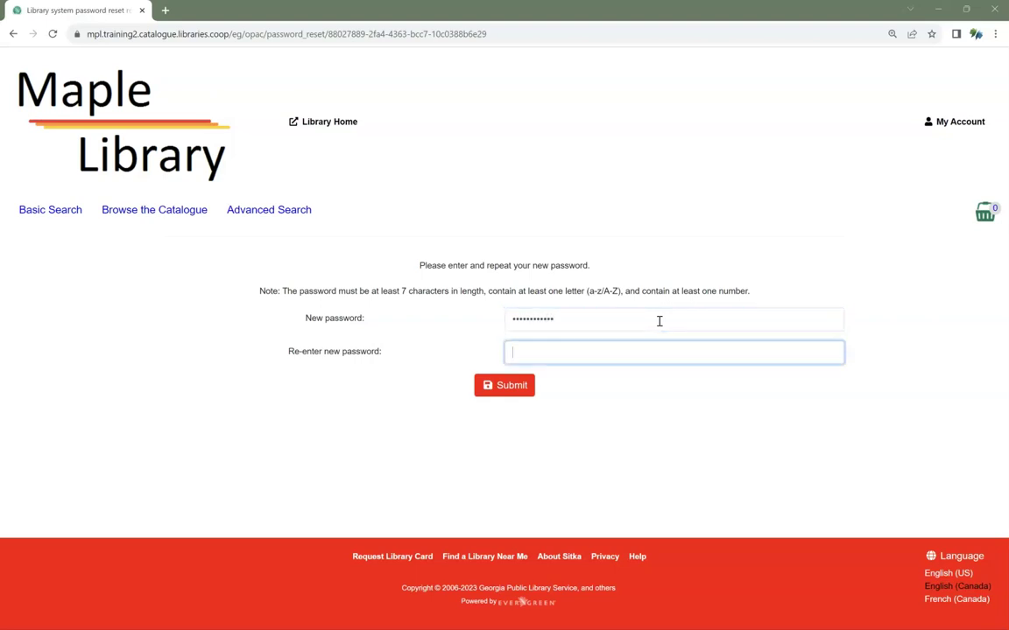
pyautogui.write('password1234')
pyautogui.click(511, 385)
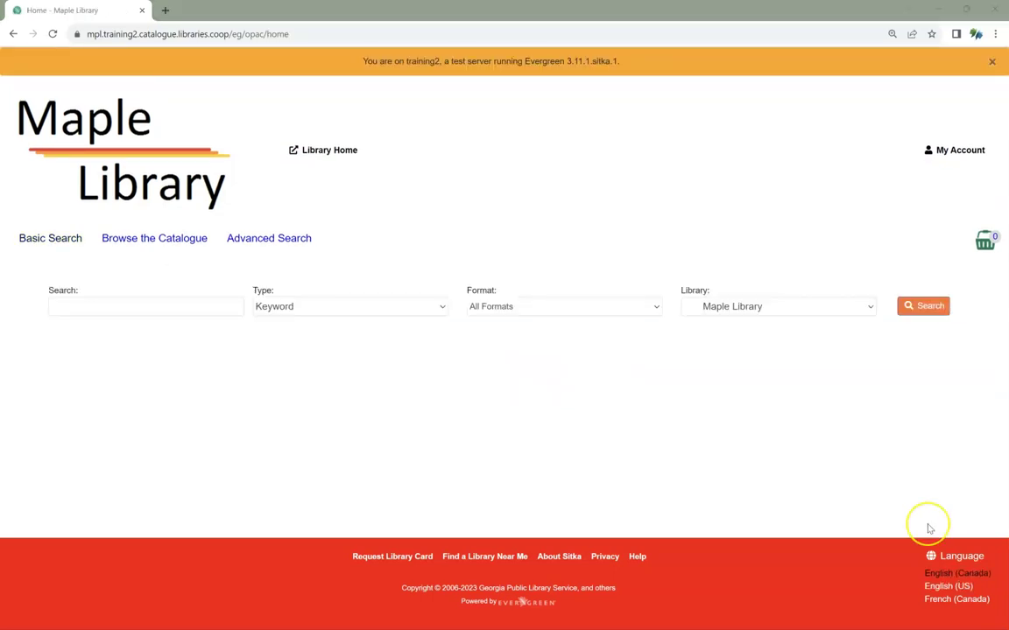